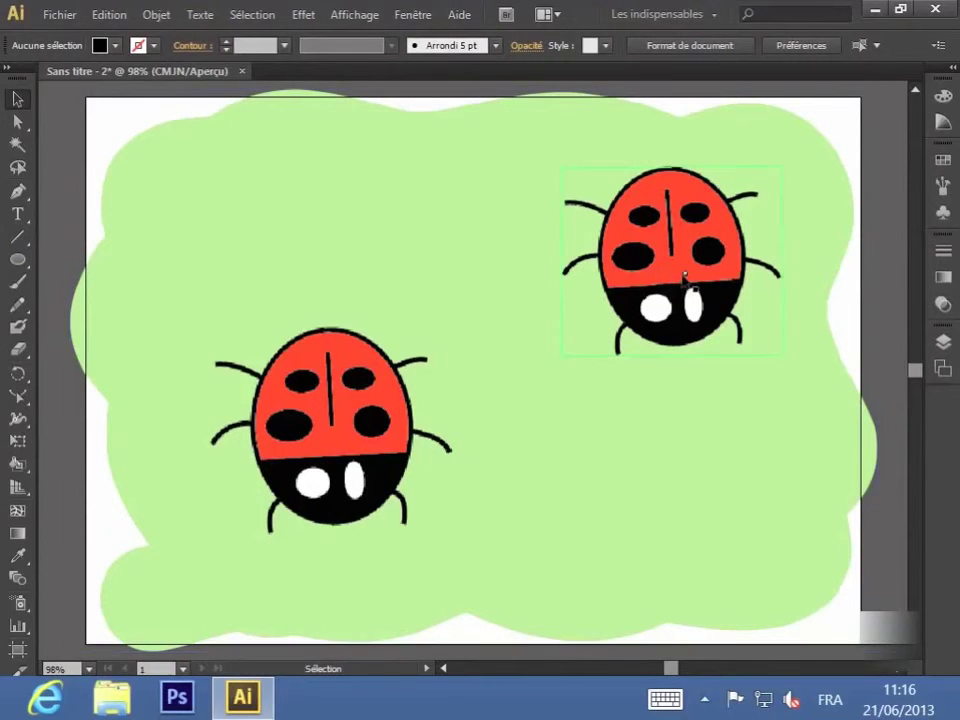
- Try stretching the upper ladybug horizontally with the Scale tool, and undo the change
left_click(686, 275)
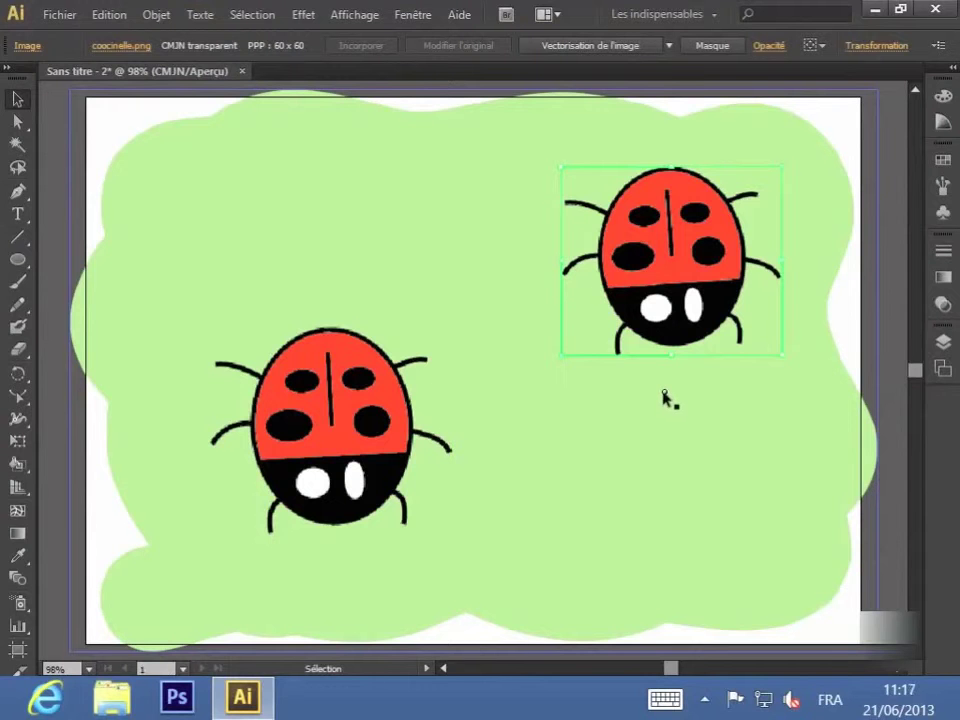
left_click(19, 401)
left_click(19, 401)
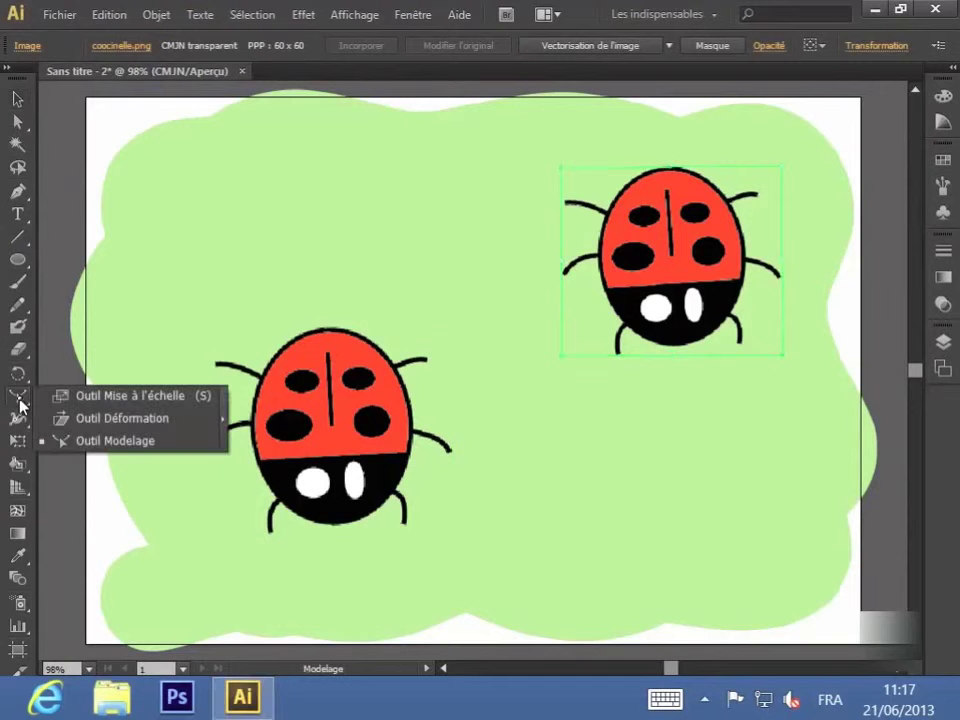
left_click(89, 397)
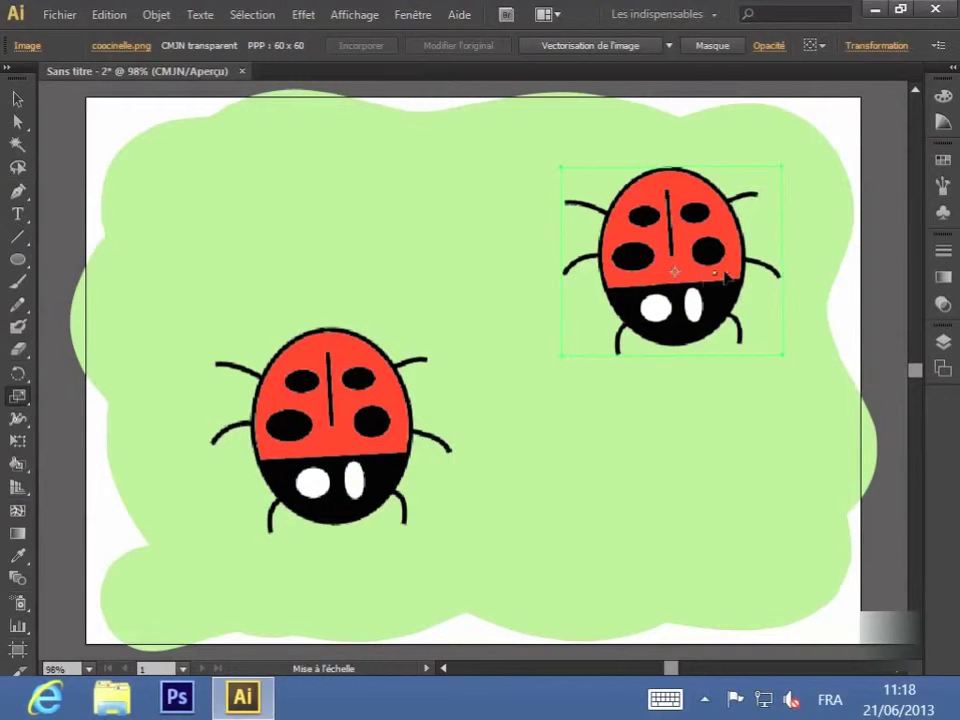
mouse_move(685, 272)
left_mouse_down()
mouse_move(712, 277)
mouse_move(648, 276)
mouse_move(696, 284)
left_mouse_up()
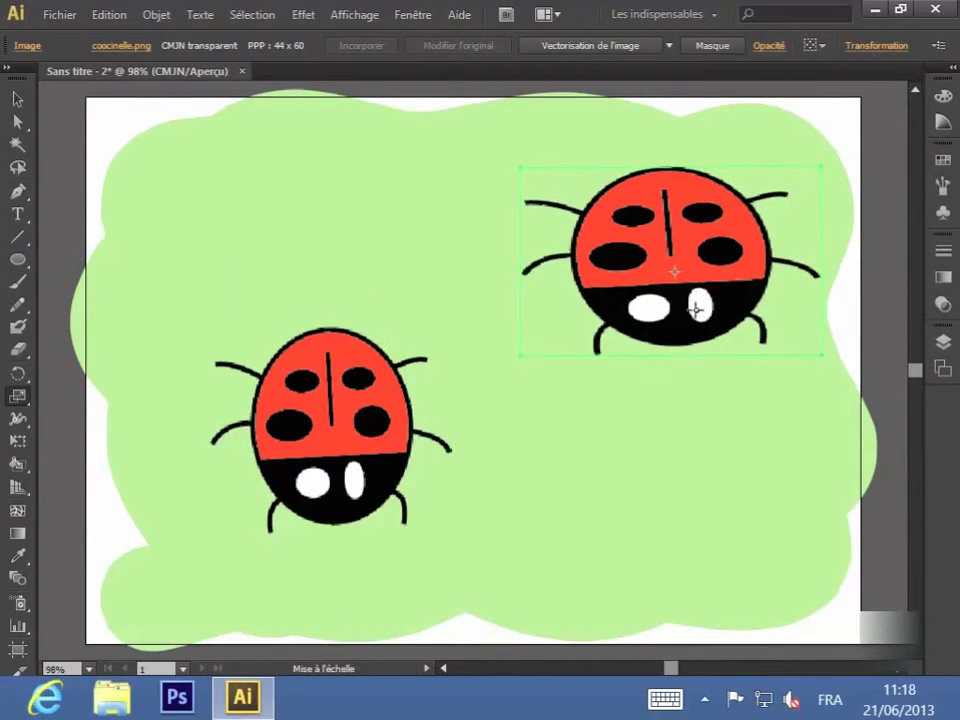
key("ctrl+z")
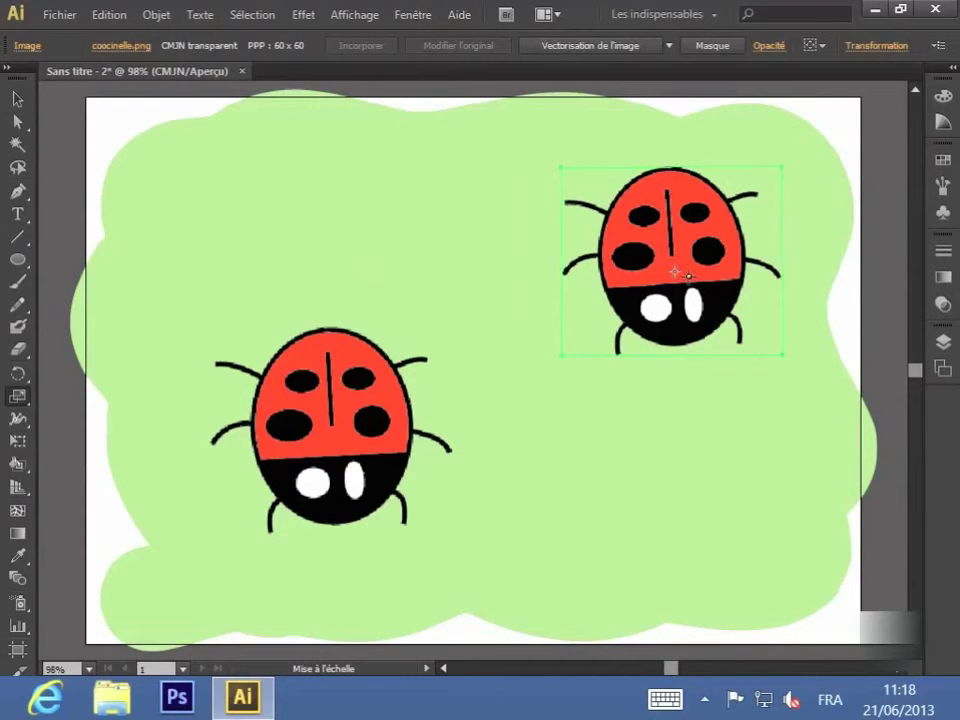
- Try flattening and enlarging the upper ladybug by scaling it freehand, undoing each change
mouse_move(688, 275)
left_mouse_down()
mouse_move(688, 259)
mouse_move(690, 274)
left_mouse_up()
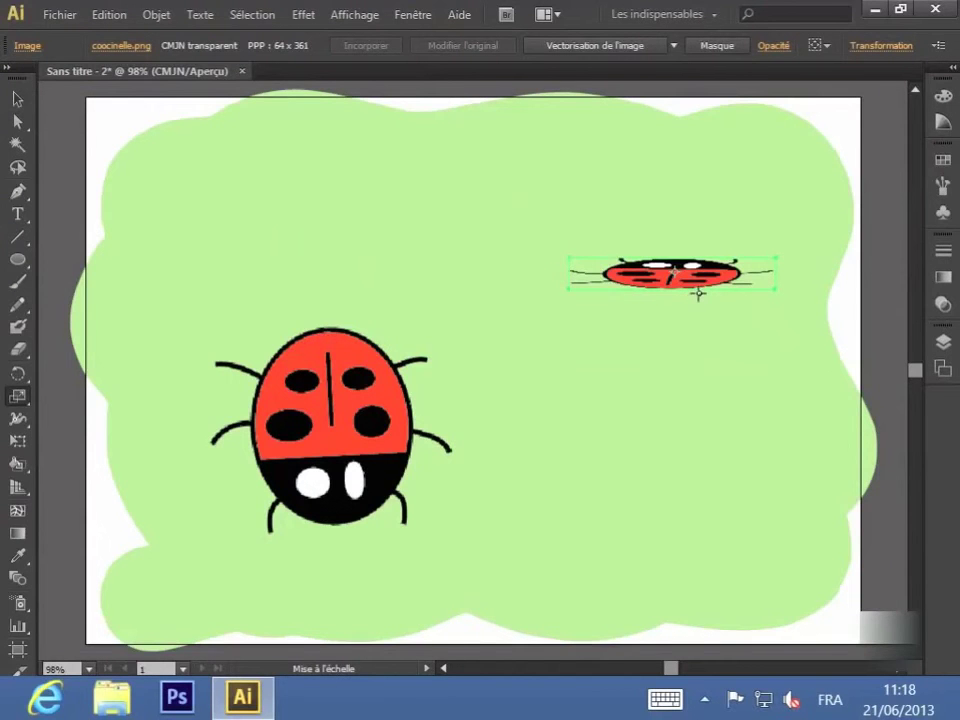
key("ctrl+z")
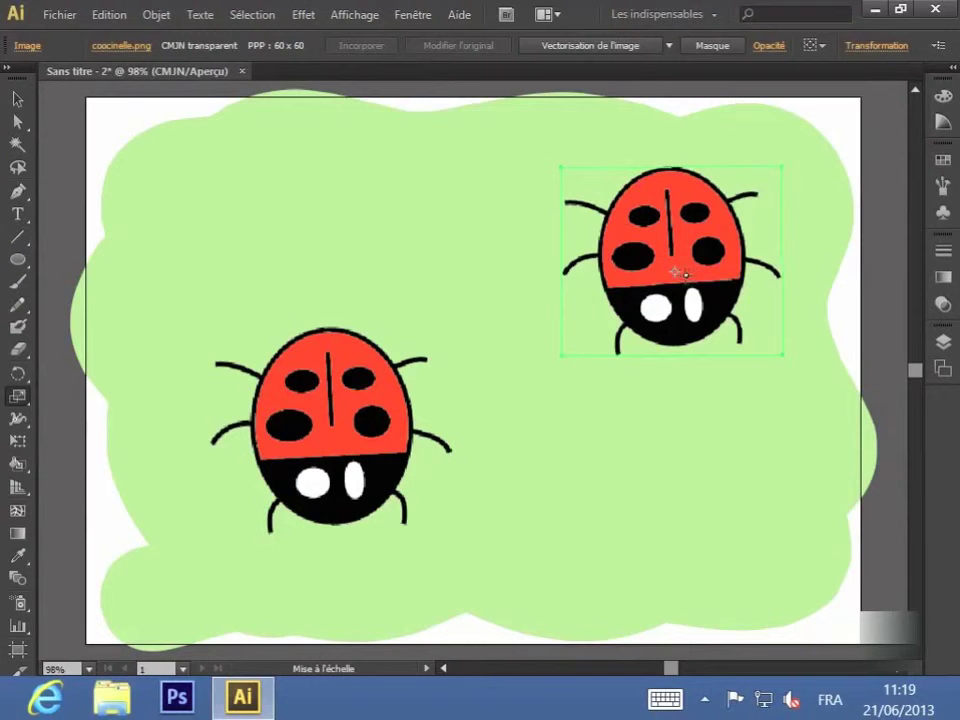
left_click_drag(686, 274, 670, 292)
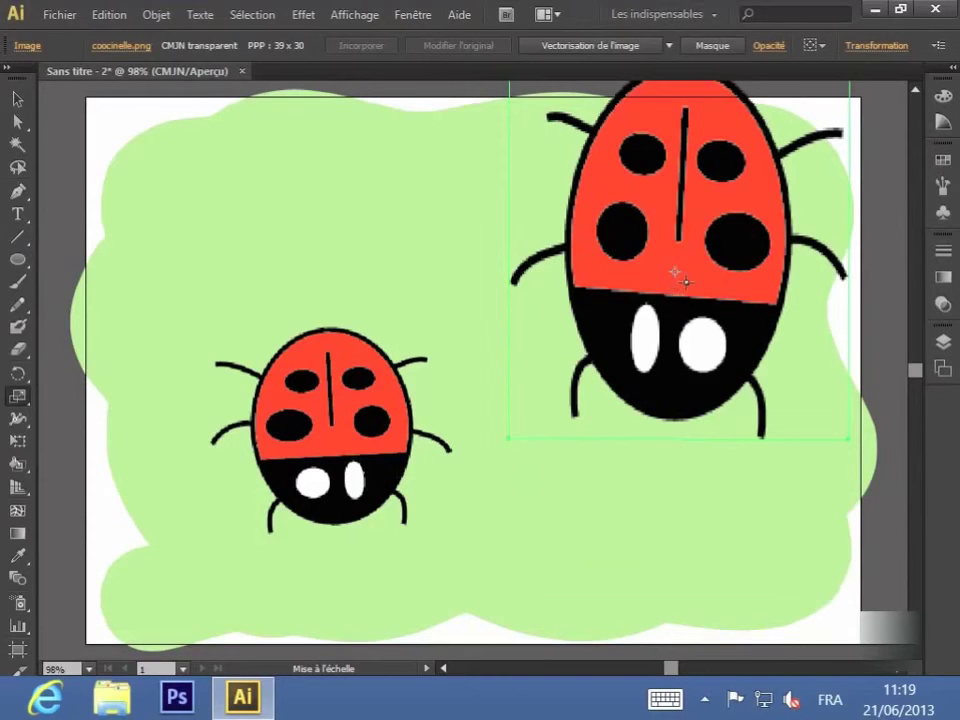
key("ctrl+d")
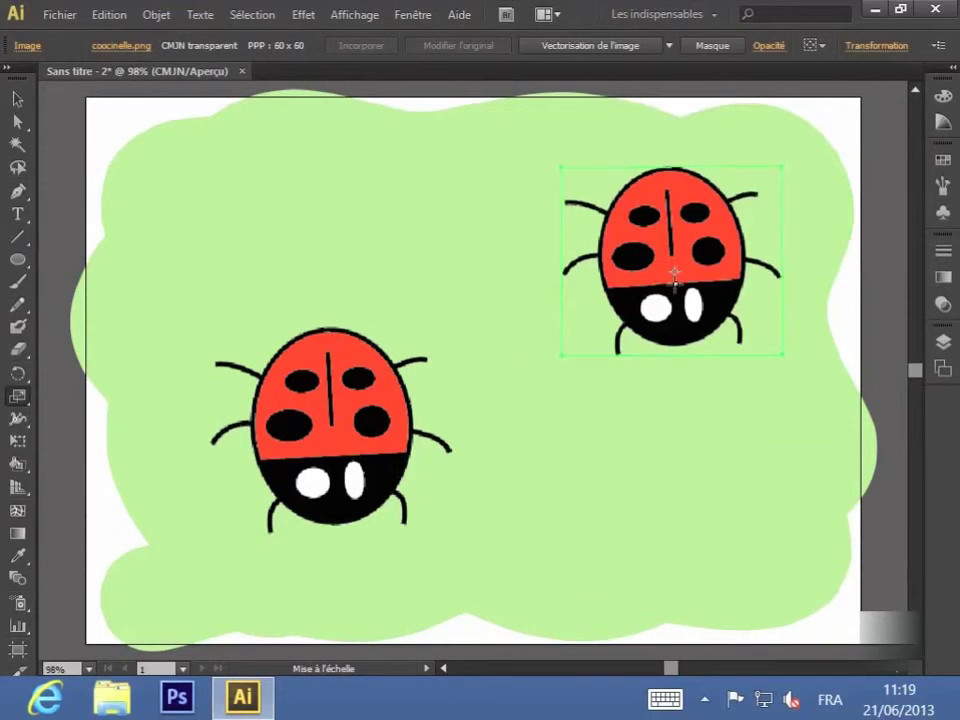
left_click_drag(675, 284, 668, 292)
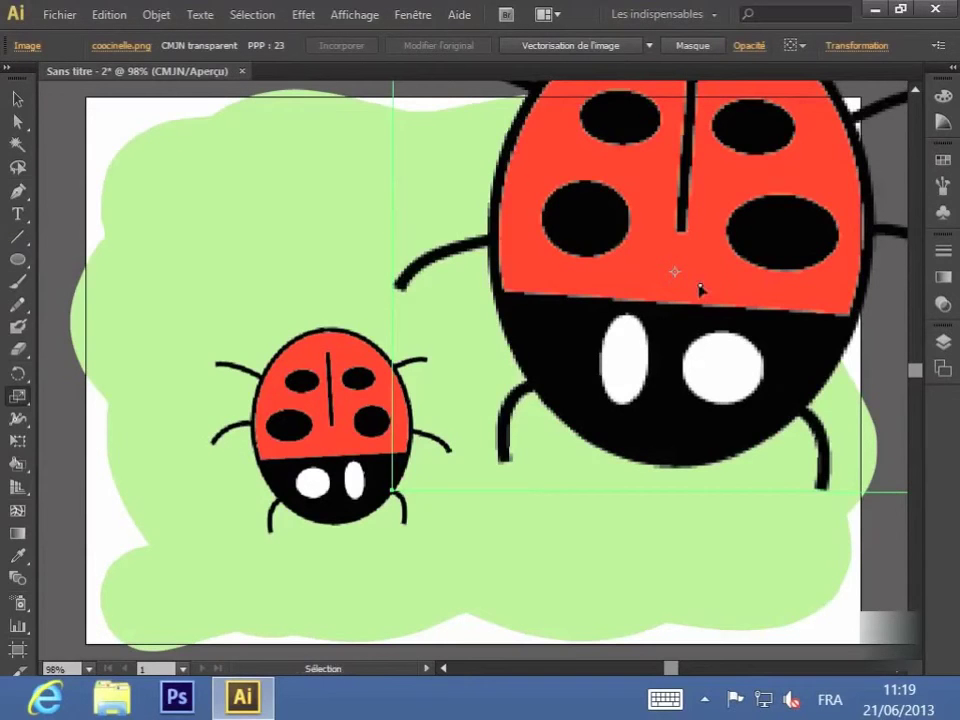
key("ctrl+z")
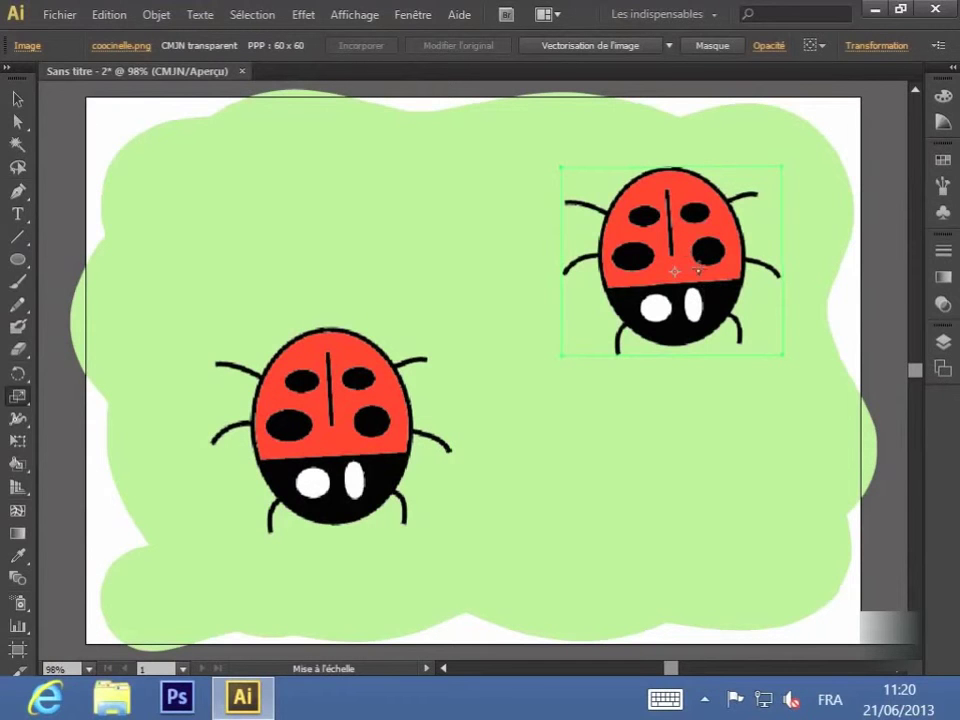
- Try scaling the upper ladybug uniformly to 50%, and undo the scaling
right_click(665, 272)
mouse_move(691, 378)
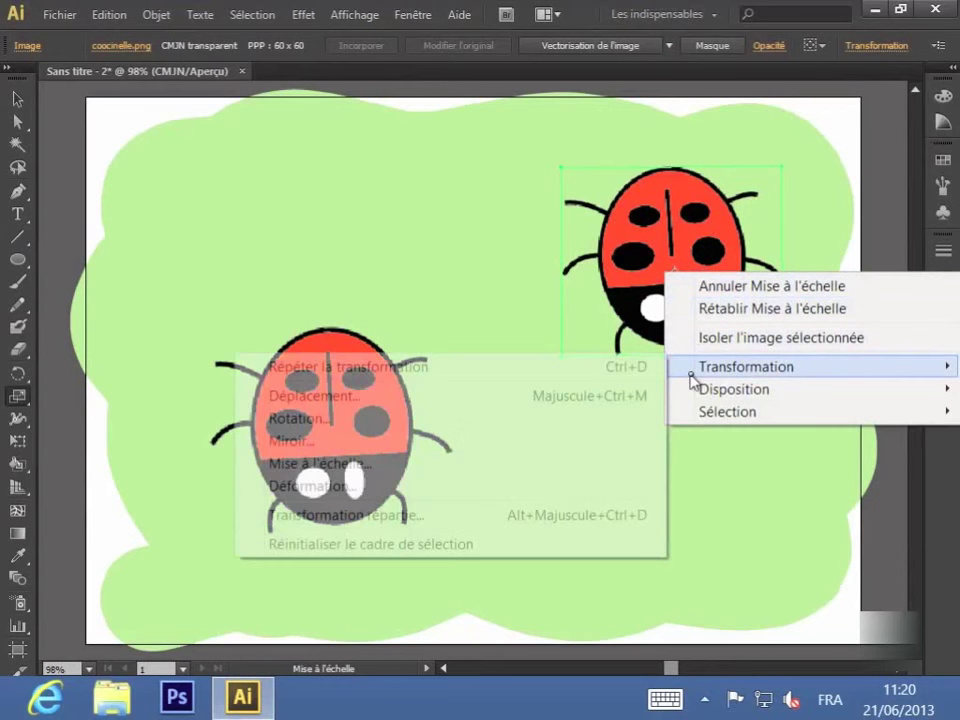
left_click(592, 465)
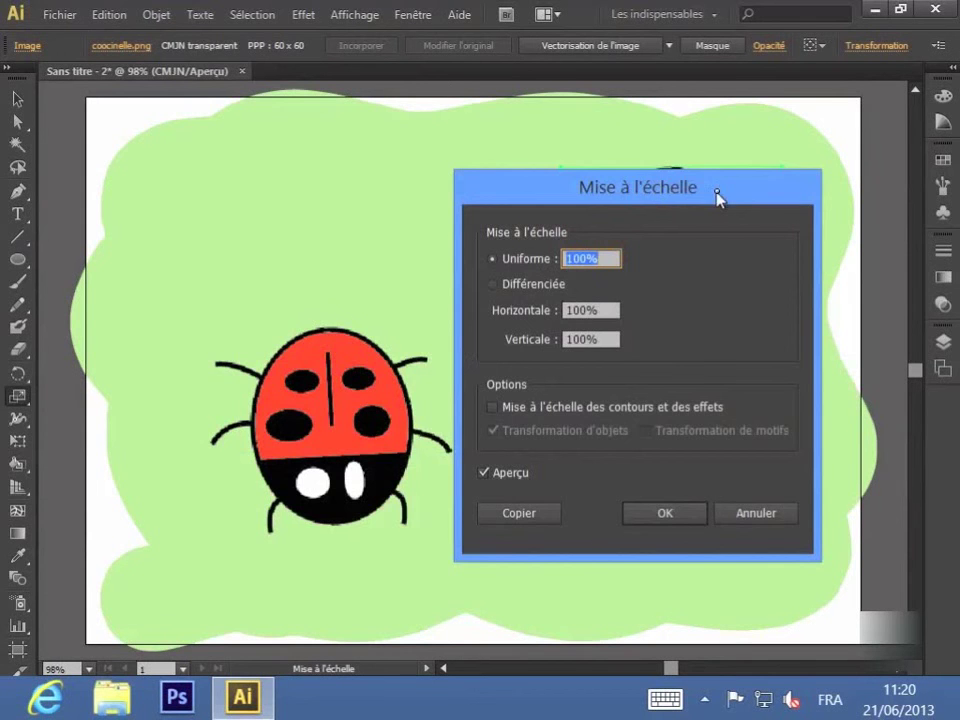
left_click_drag(718, 197, 414, 146)
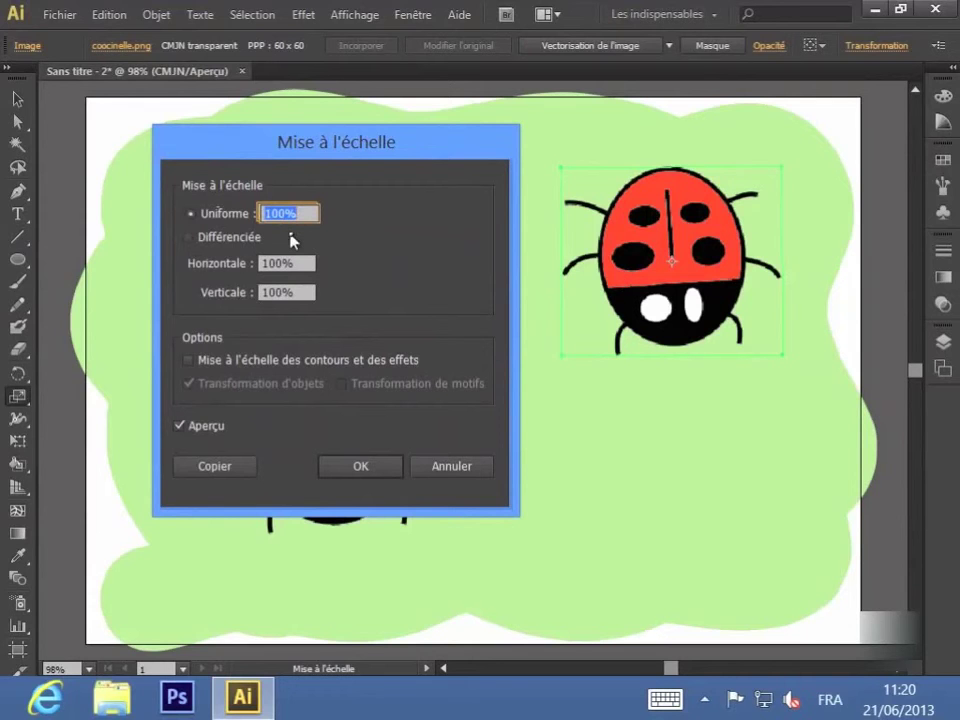
type("50")
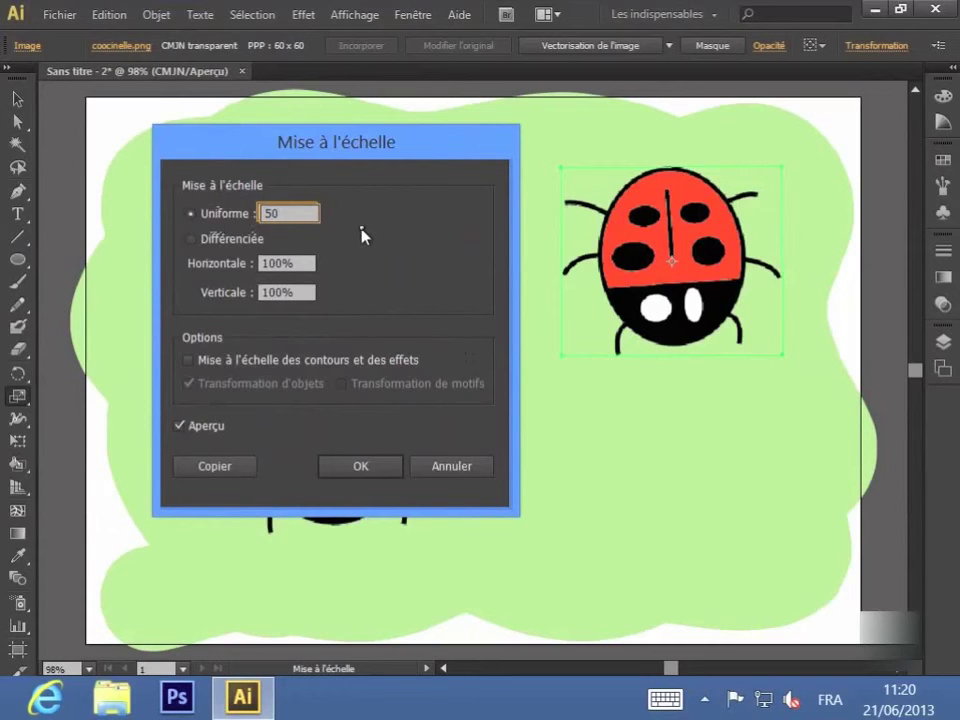
key("Return")
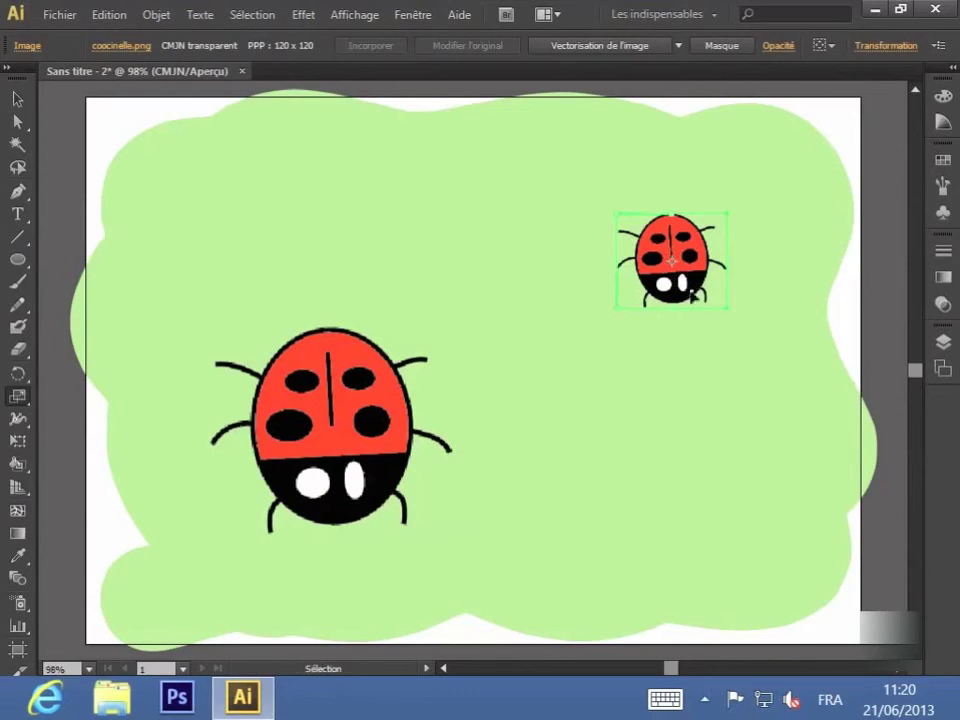
key("ctrl+z")
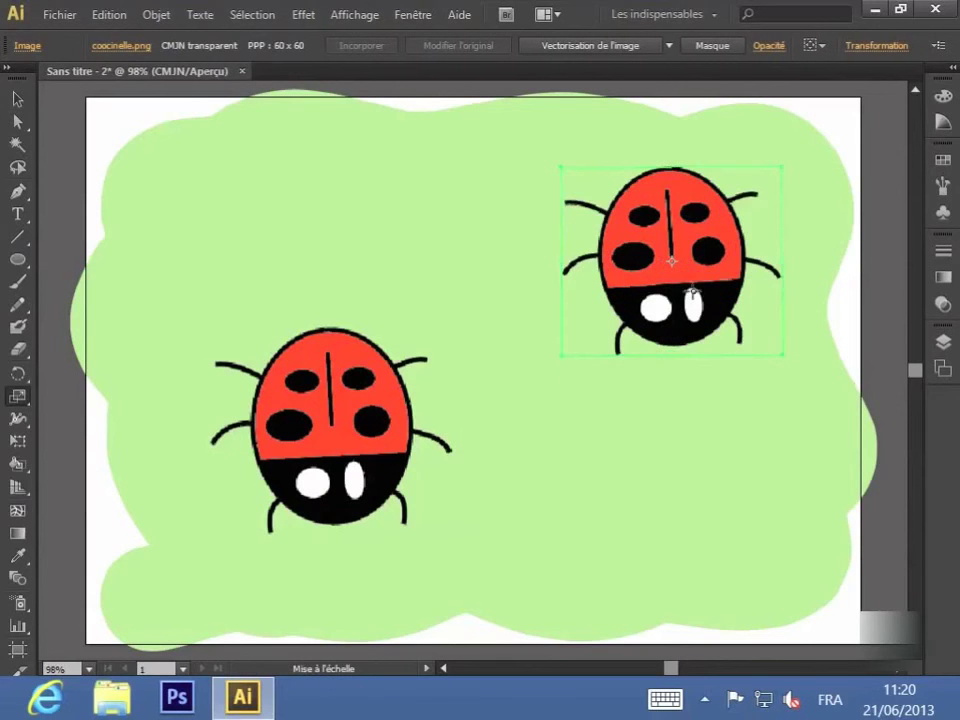
right_click(690, 291)
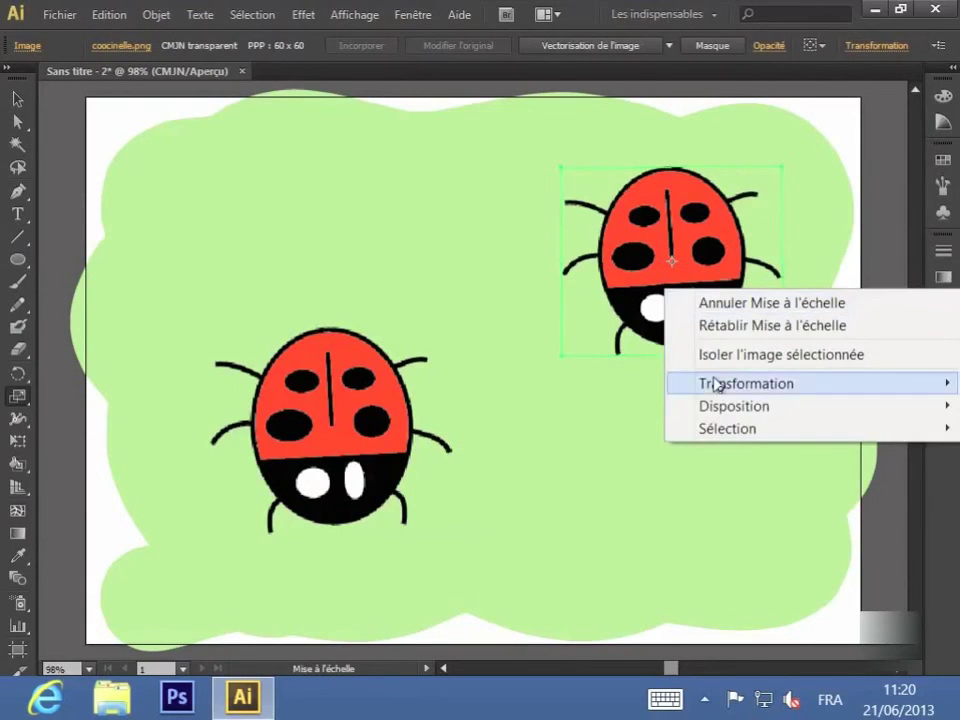
mouse_move(728, 386)
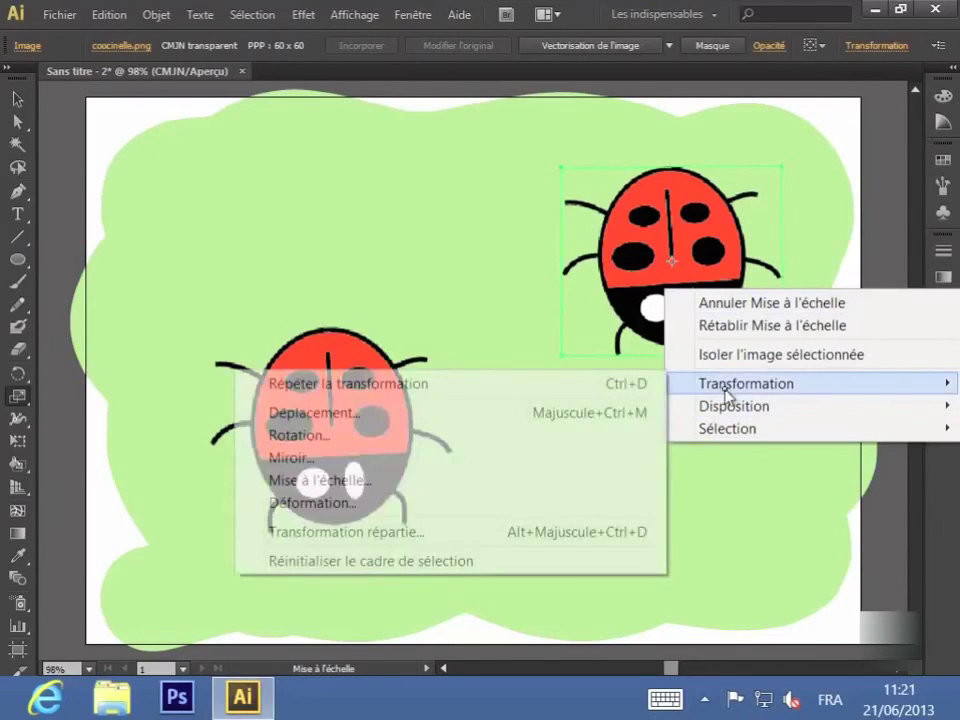
left_click(512, 482)
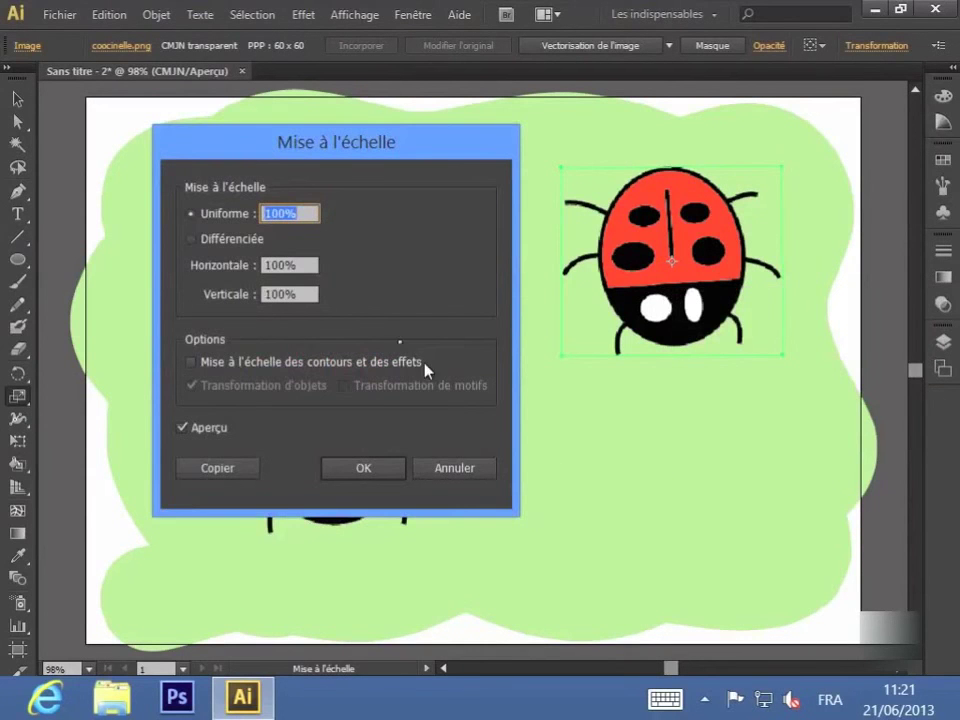
left_click(196, 244)
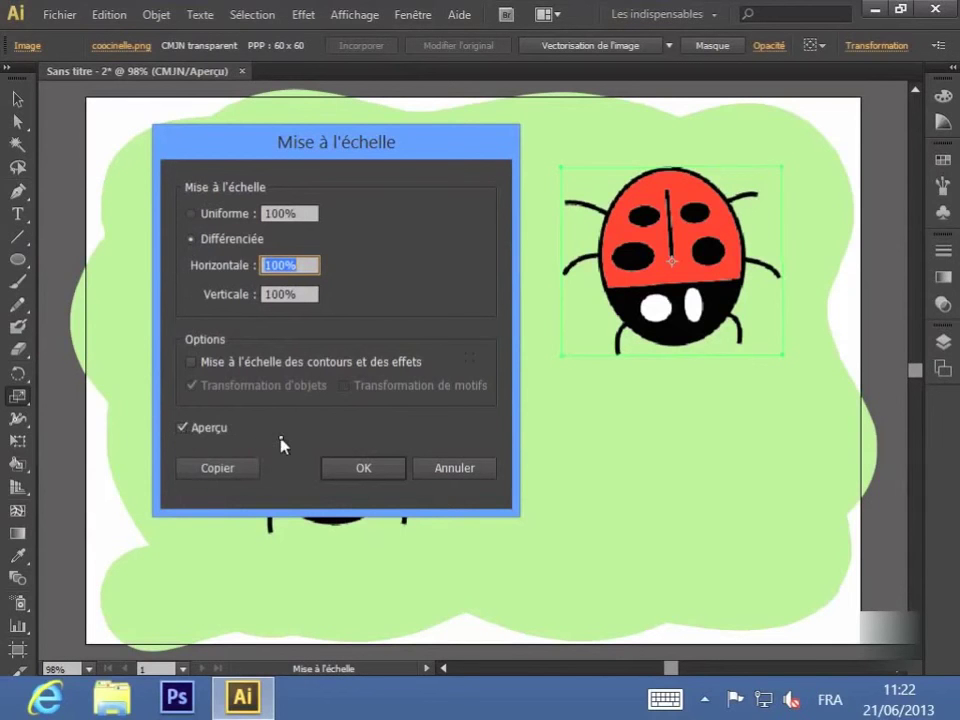
left_click(452, 472)
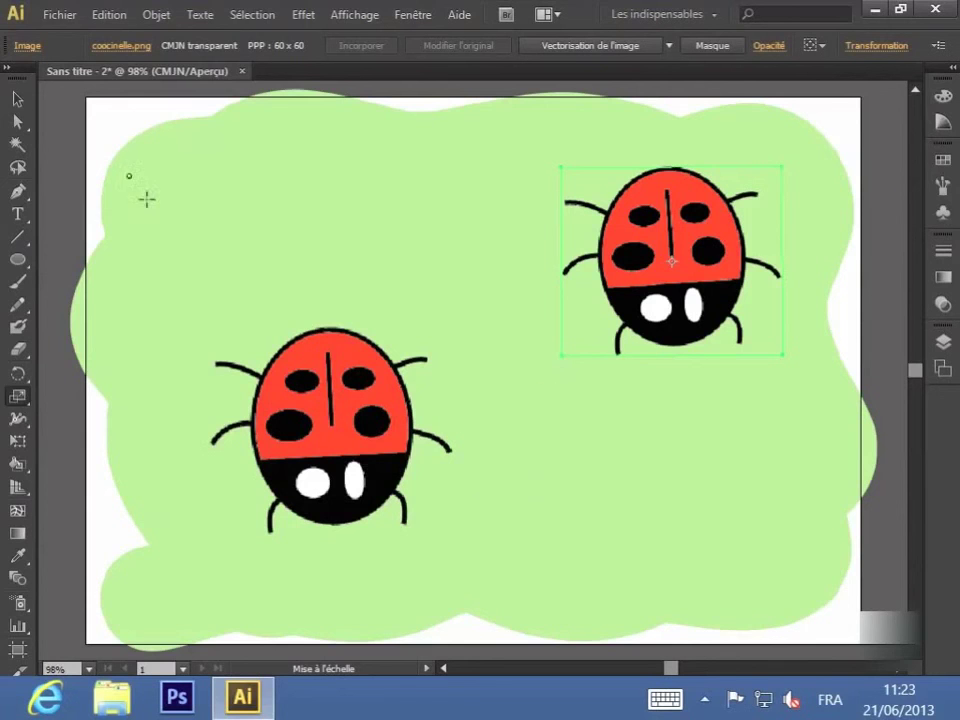
- Show the hidden layer Calque 4 and move its black ladybug shadow level with the lower ladybug, overlapping its side
left_click(17, 99)
left_click(358, 437, "shift")
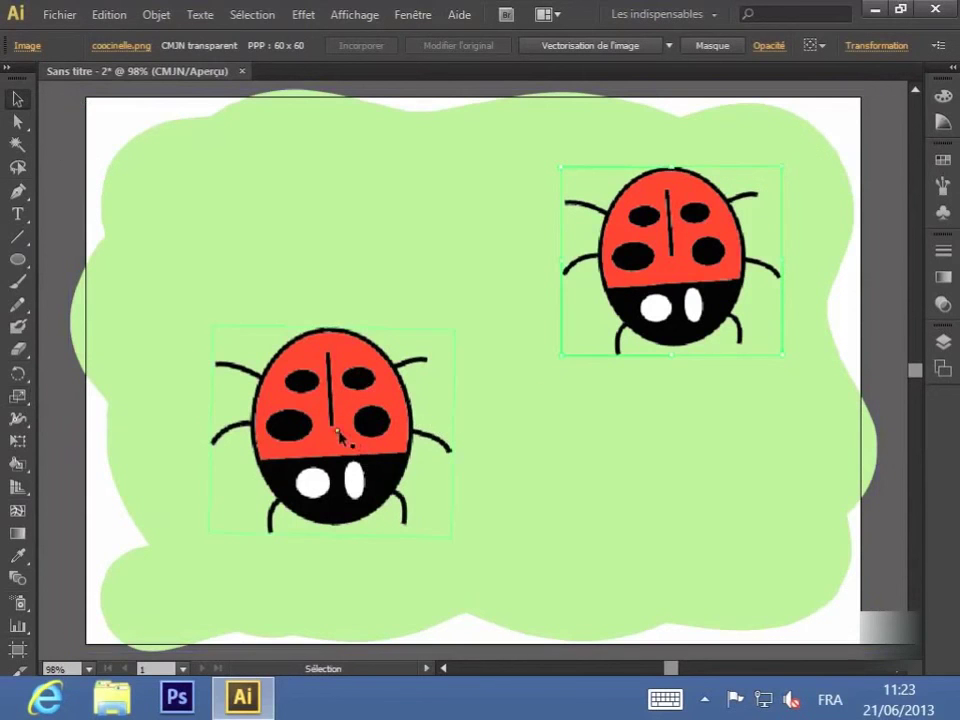
left_click(345, 445)
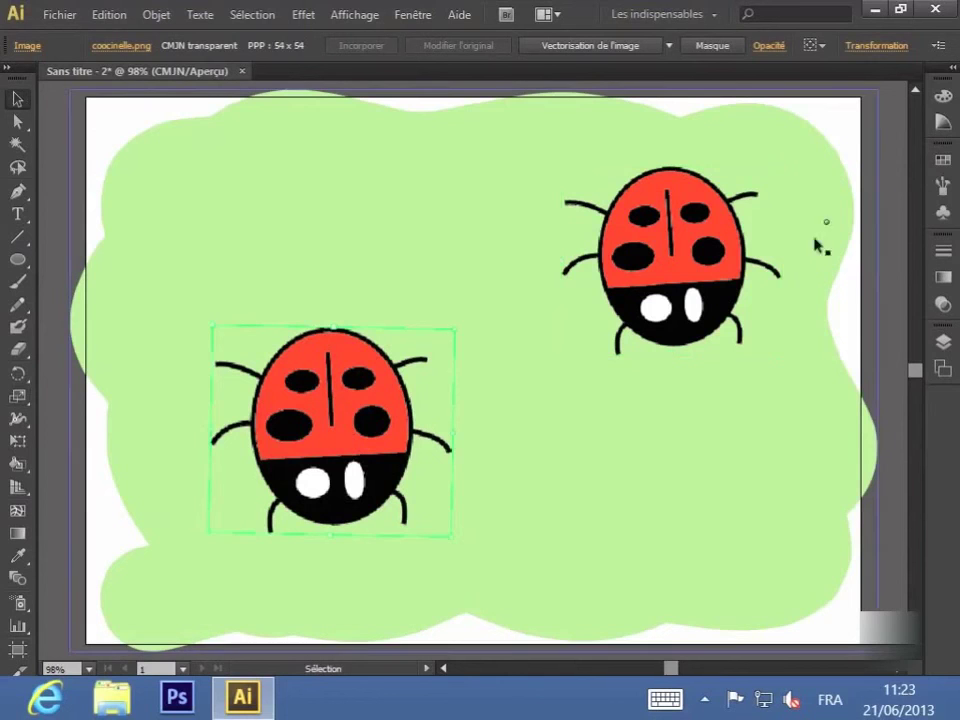
left_click(953, 73)
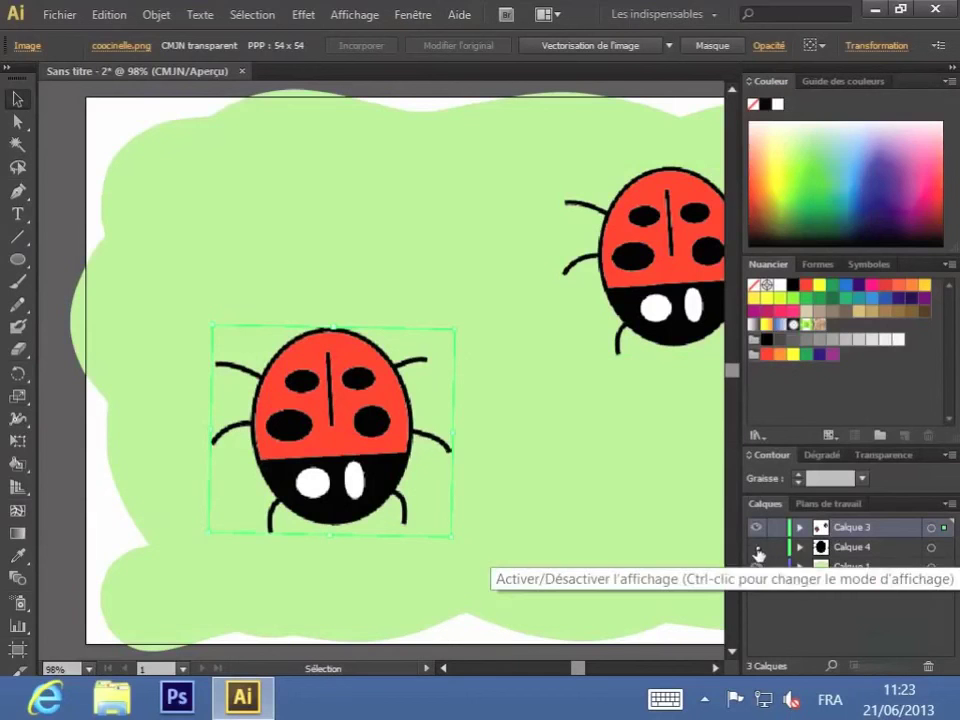
left_click(756, 548)
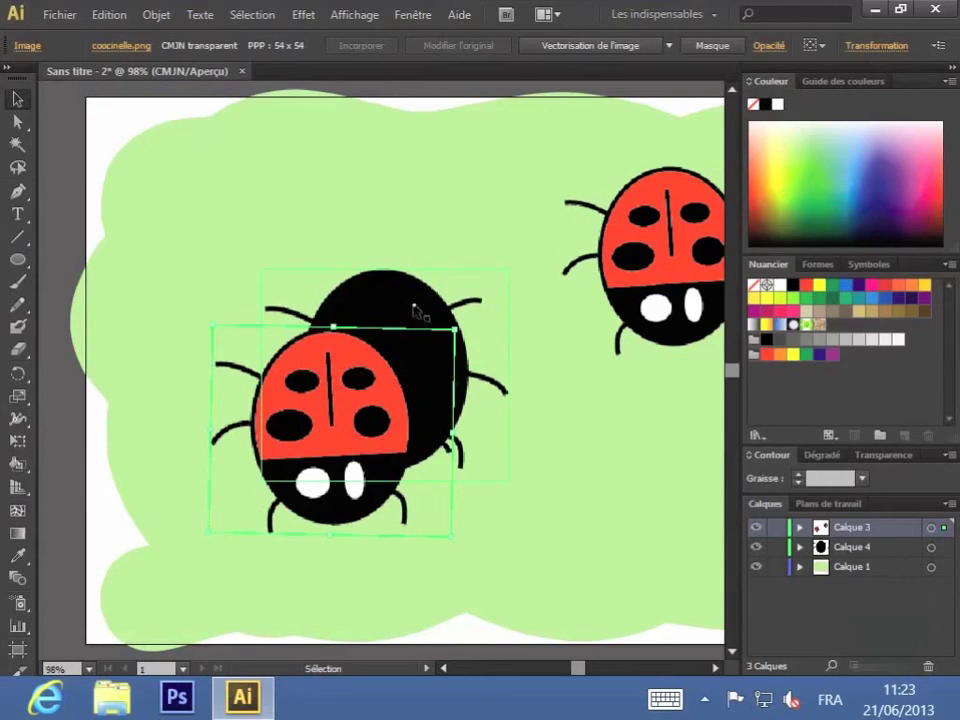
left_click_drag(418, 311, 443, 364)
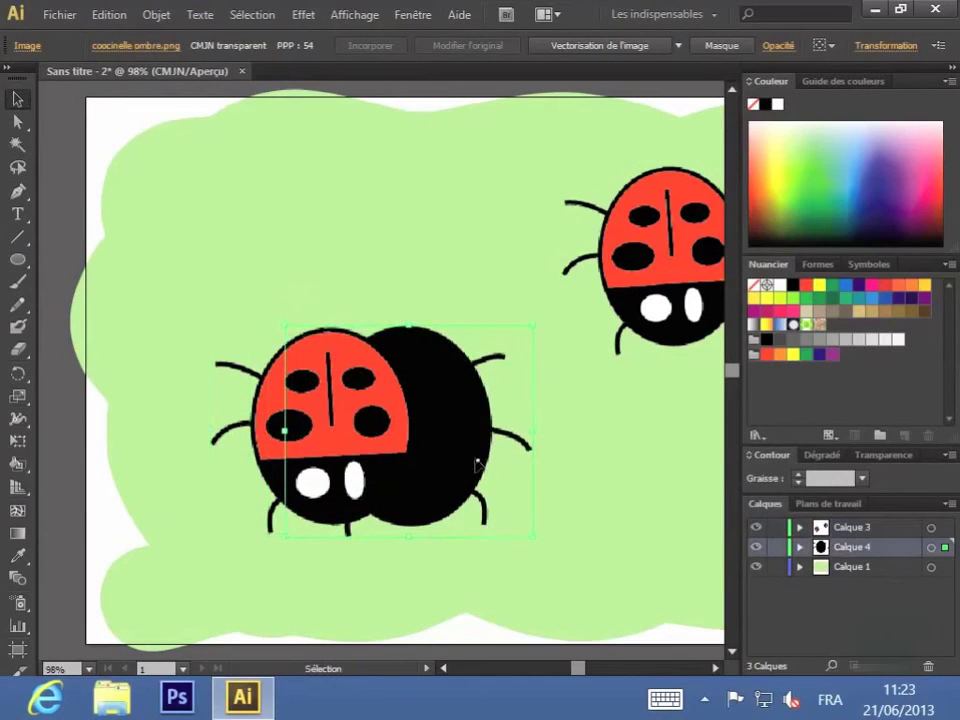
- Shear the black ladybug shadow with the Shear tool (Outil Déformation) so it slants diagonally behind the lower ladybug
left_click(403, 489, "shift")
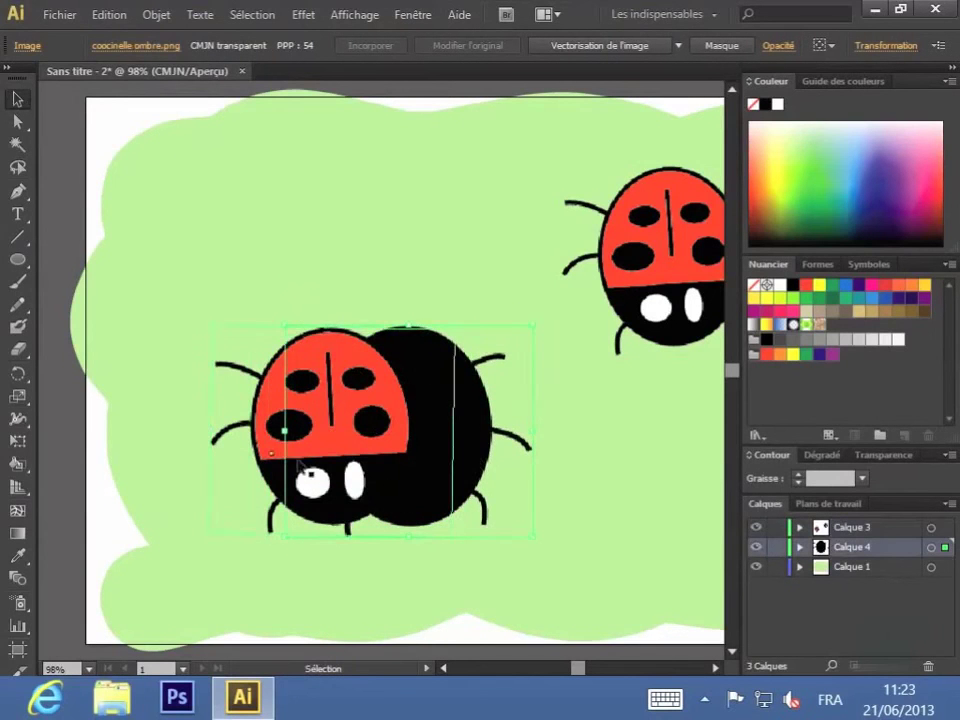
left_click(226, 351, "shift")
left_click(18, 398)
left_click(18, 403)
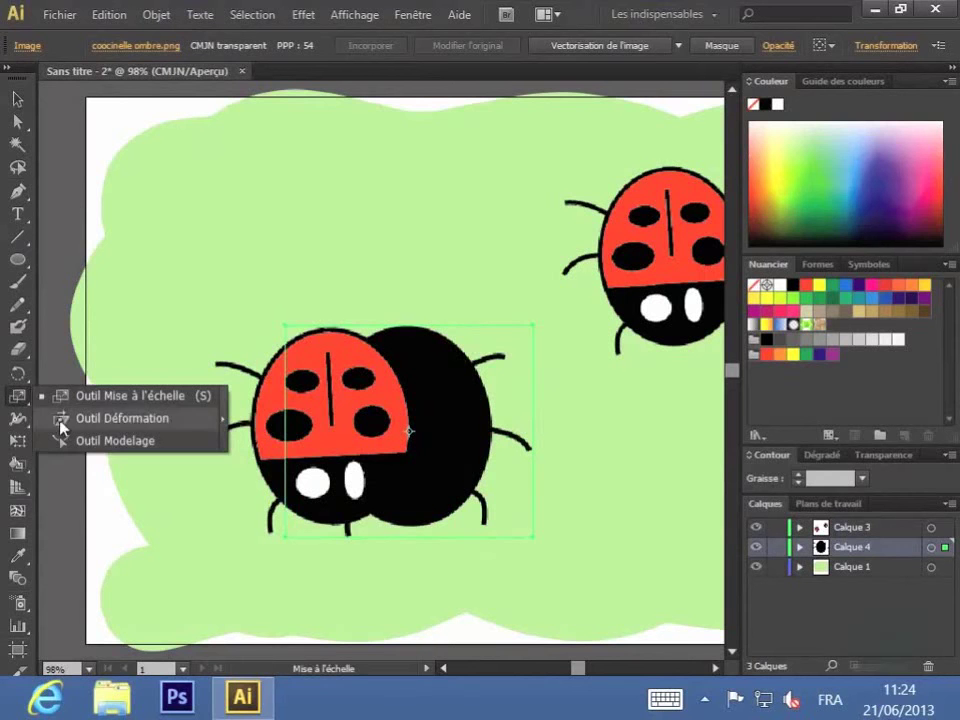
left_click(62, 426)
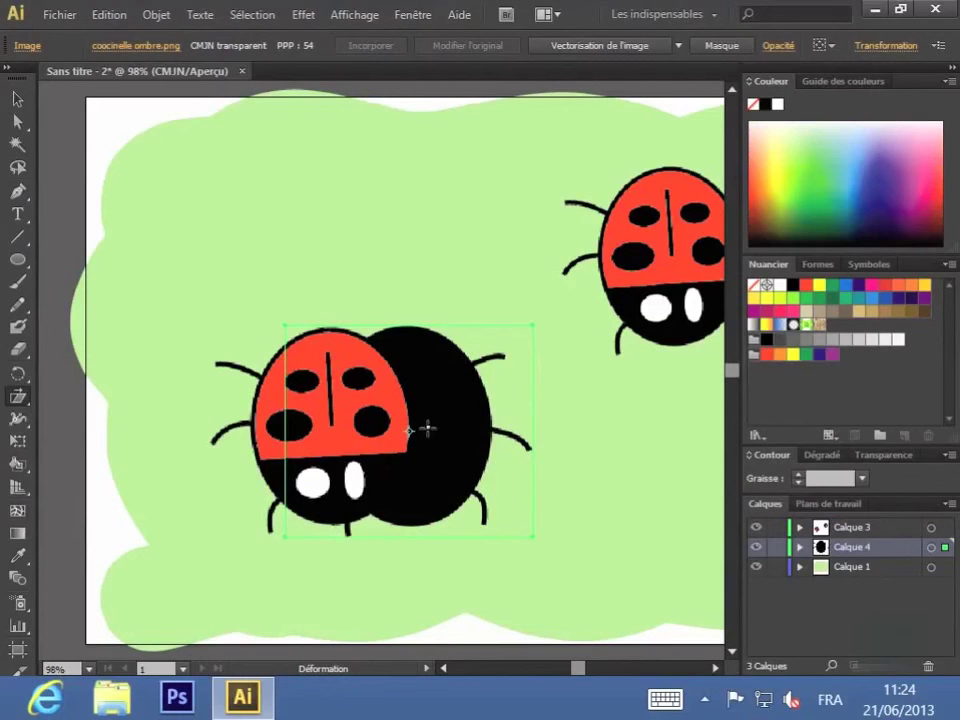
left_click_drag(427, 428, 435, 431)
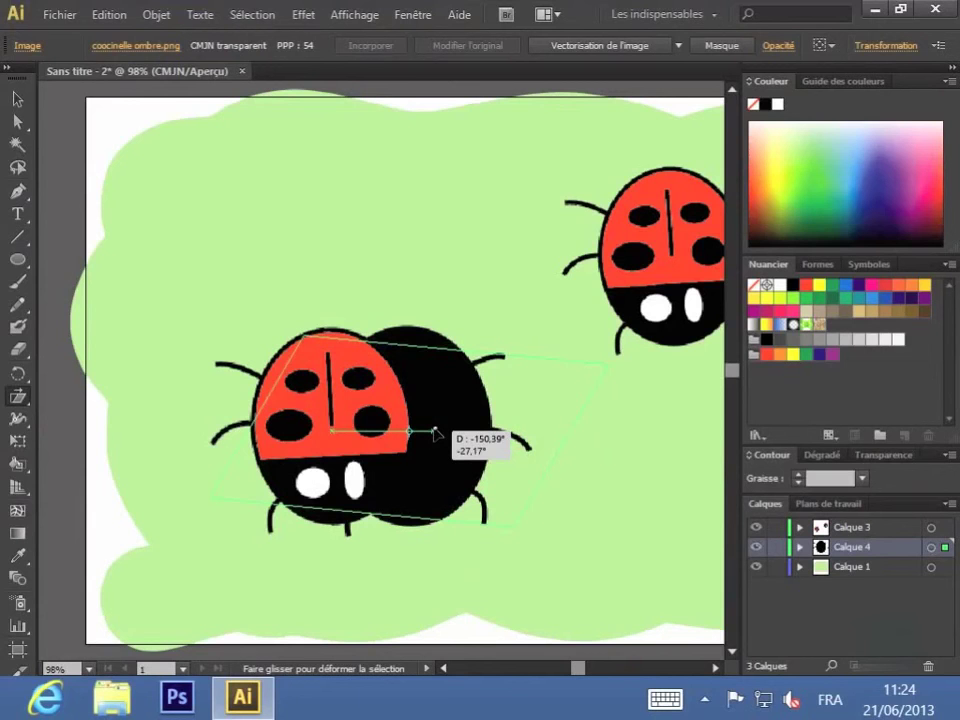
mouse_move(435, 431)
left_mouse_down()
mouse_move(421, 462)
mouse_move(433, 448)
mouse_move(422, 431)
left_mouse_up()
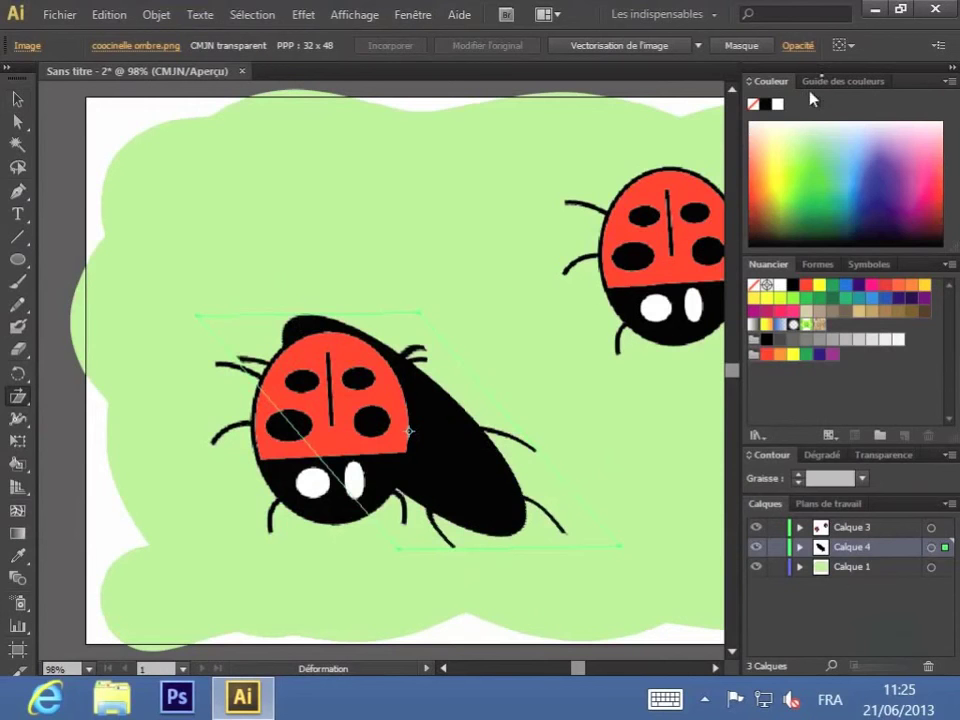
- Set the opacity of the slanted ladybug shadow to 50%
left_click(802, 48)
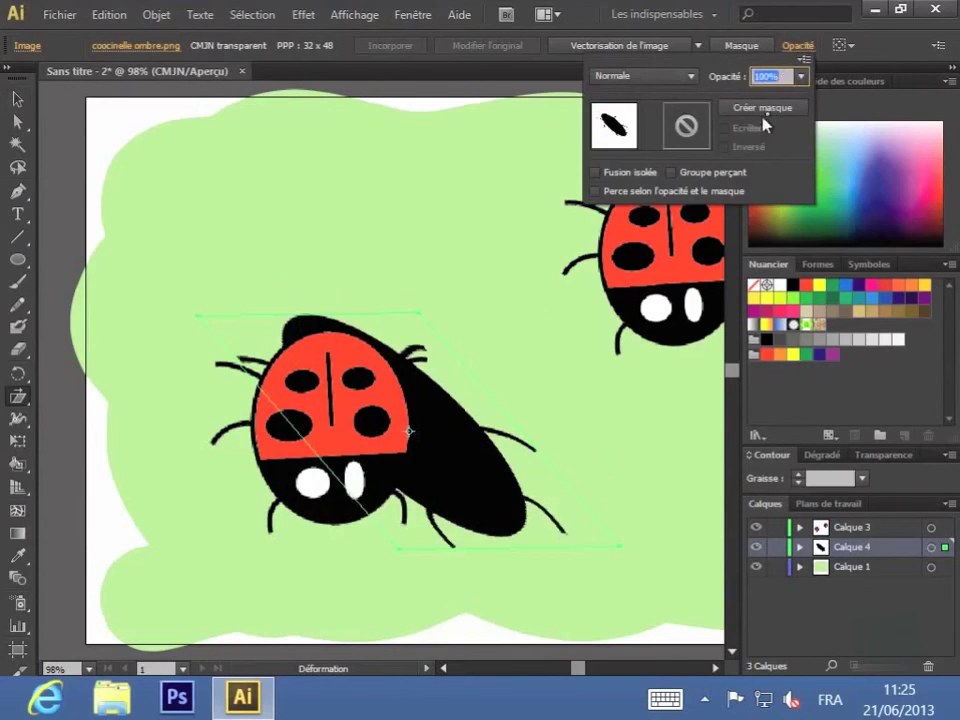
left_click(801, 76)
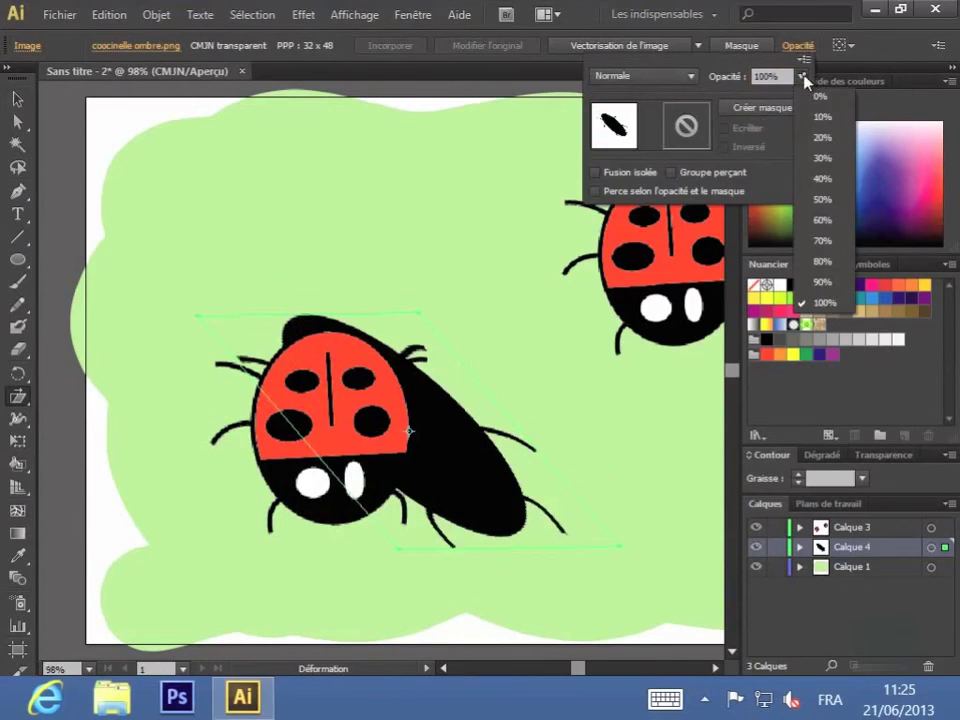
left_click(822, 199)
- Reposition the shadow and the lower ladybug so the shadow stretches out behind the ladybug toward the upper left, and deselect them
left_click(17, 100)
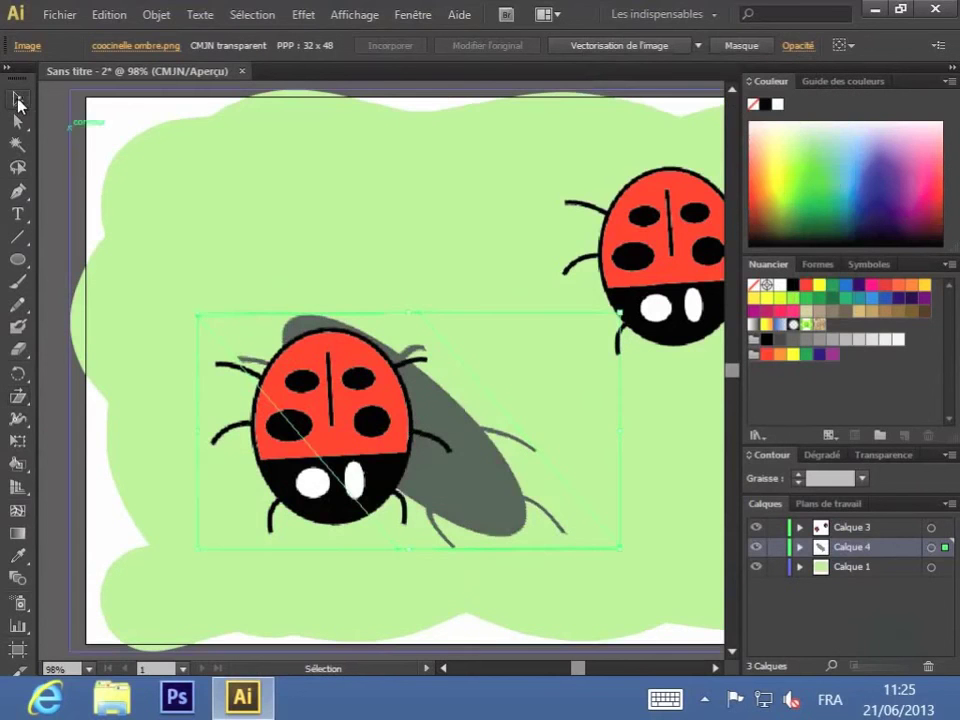
left_click(369, 300)
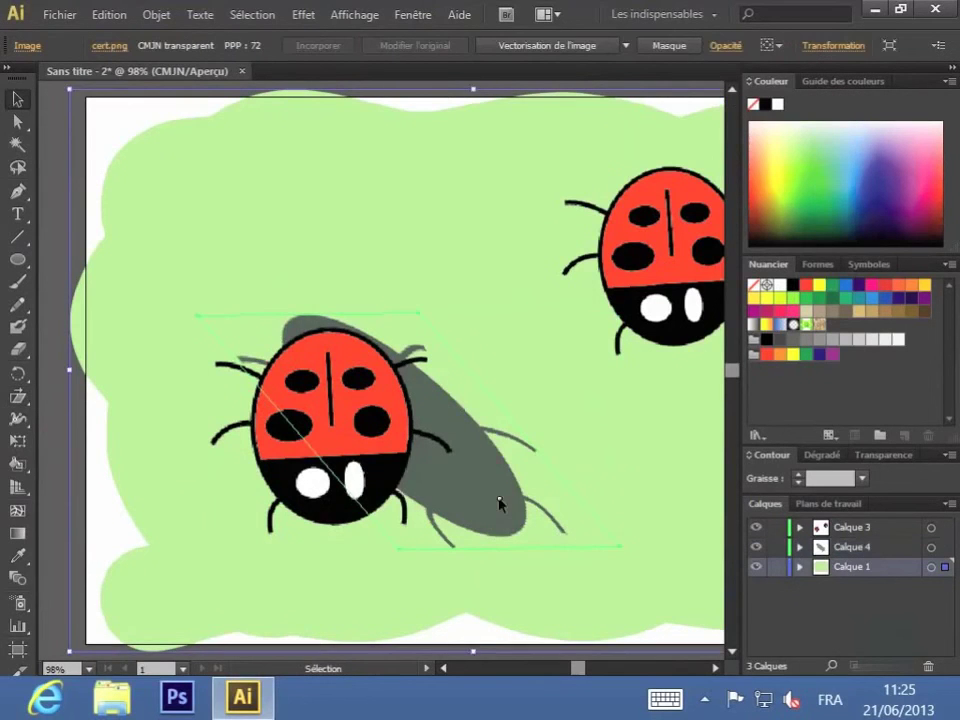
left_click_drag(503, 508, 374, 432)
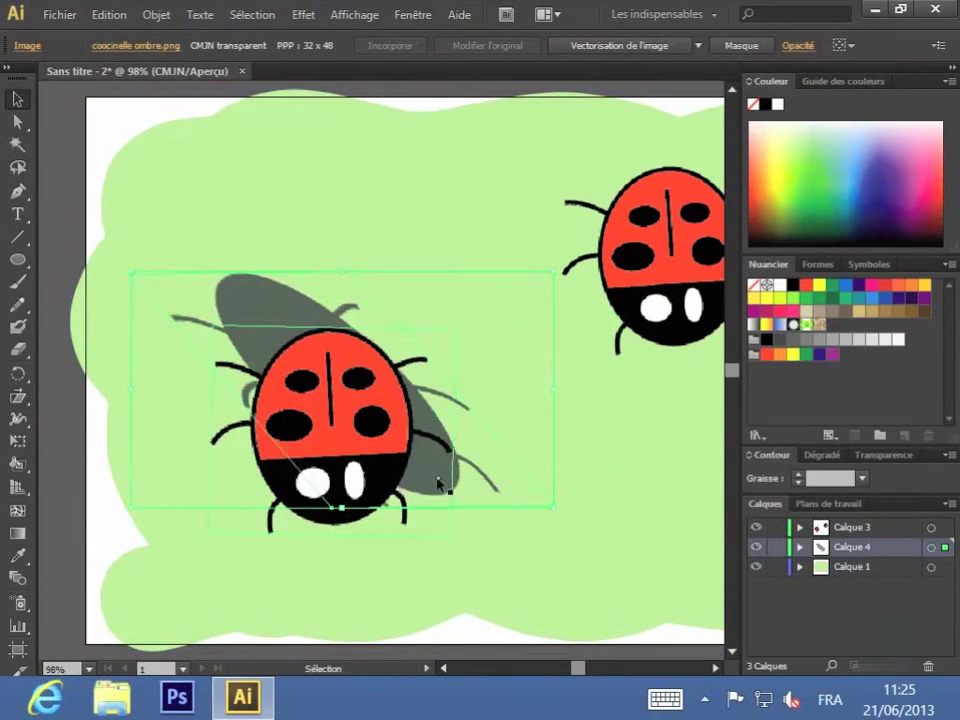
left_click_drag(430, 478, 370, 478)
key("ctrl+z")
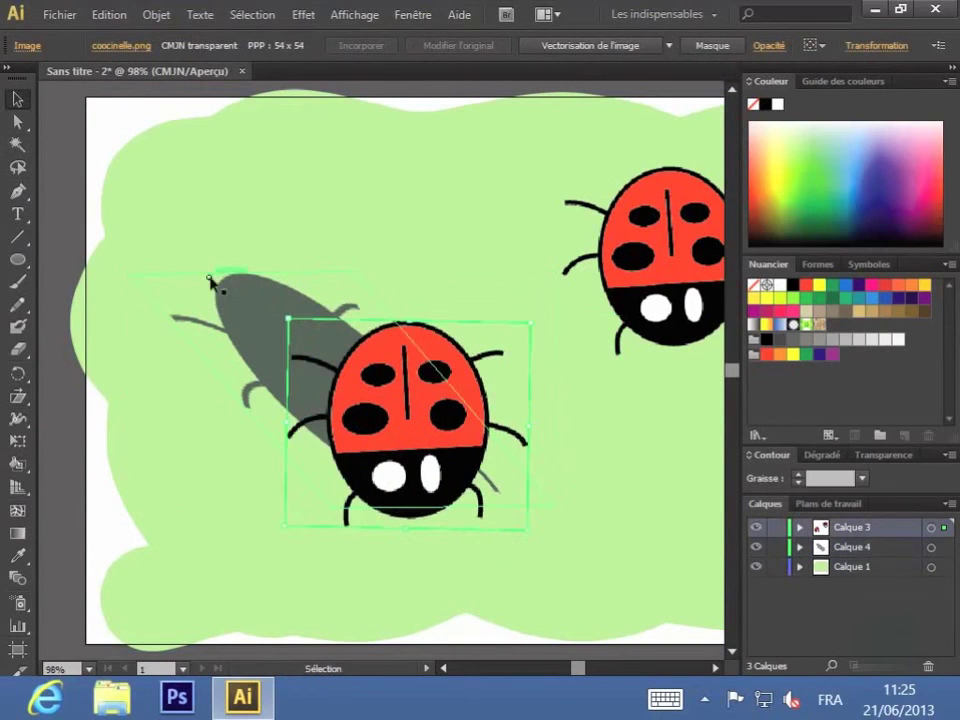
left_click_drag(248, 318, 240, 318)
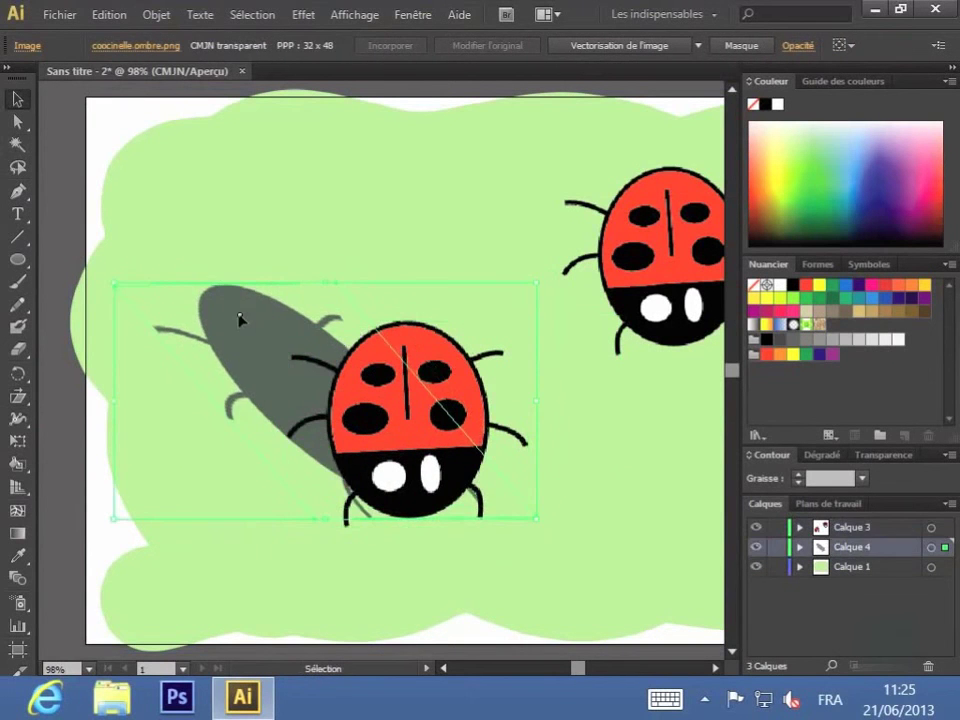
left_click(313, 208)
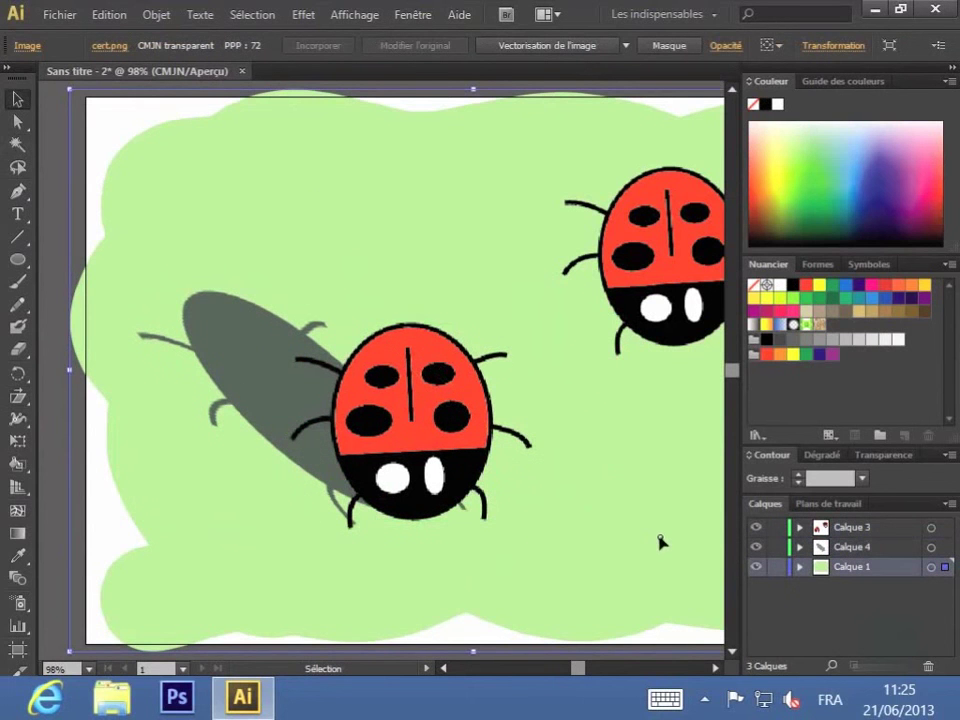